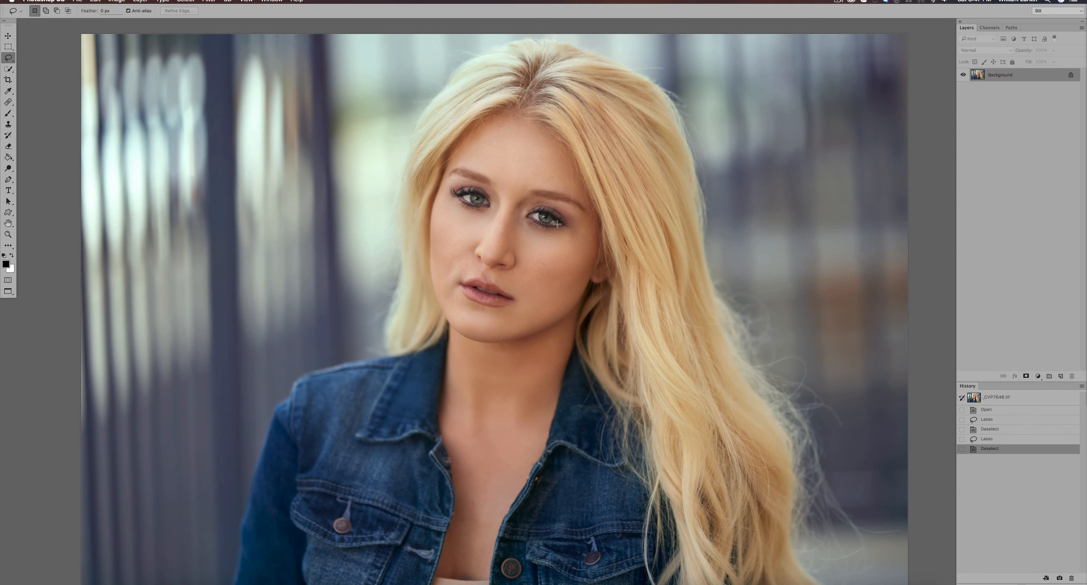
Lasso the upper lash area of the model's left eye with a 5 px feather and copy it to a new layer.
left_click_drag(557, 225, 530, 229)
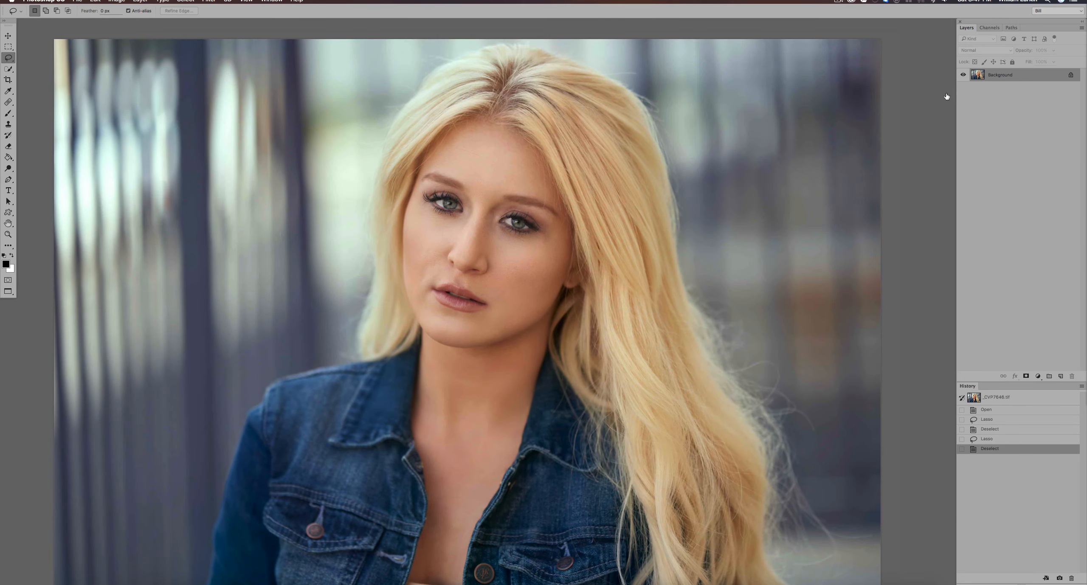
mouse_move(514, 222)
left_mouse_down()
mouse_move(576, 232)
mouse_move(568, 235)
left_mouse_up()
left_click_drag(502, 247, 501, 261)
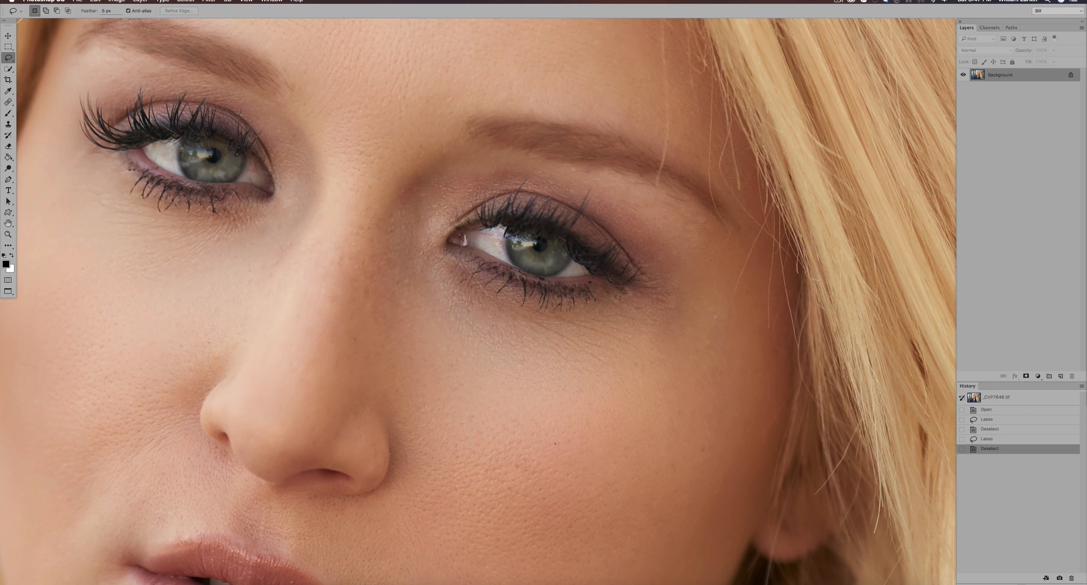
mouse_move(516, 240)
left_mouse_down()
mouse_move(498, 238)
mouse_move(503, 210)
mouse_move(549, 213)
mouse_move(602, 251)
mouse_move(599, 270)
mouse_move(534, 235)
left_mouse_up()
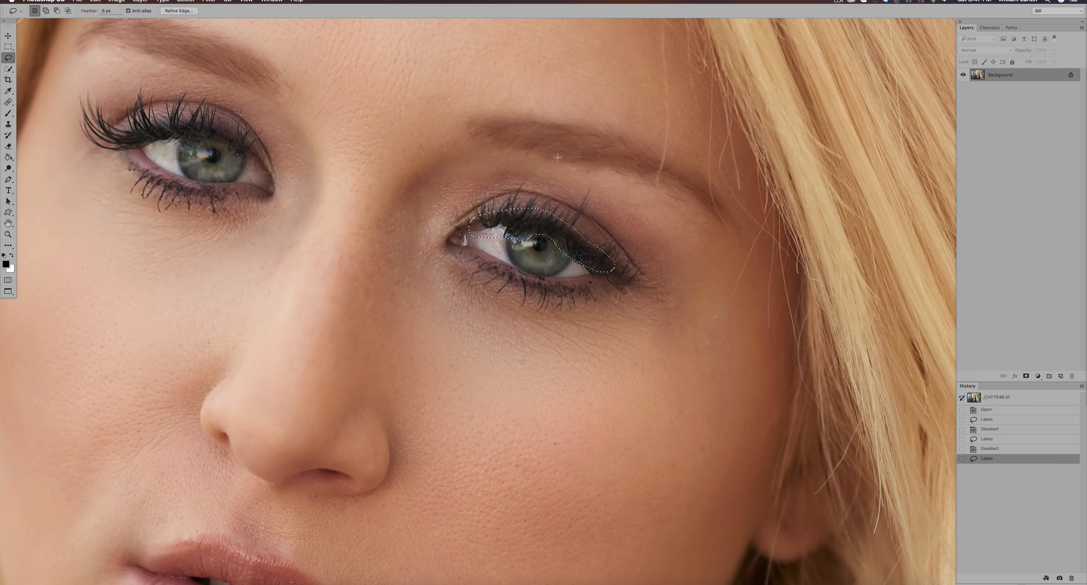
key("v")
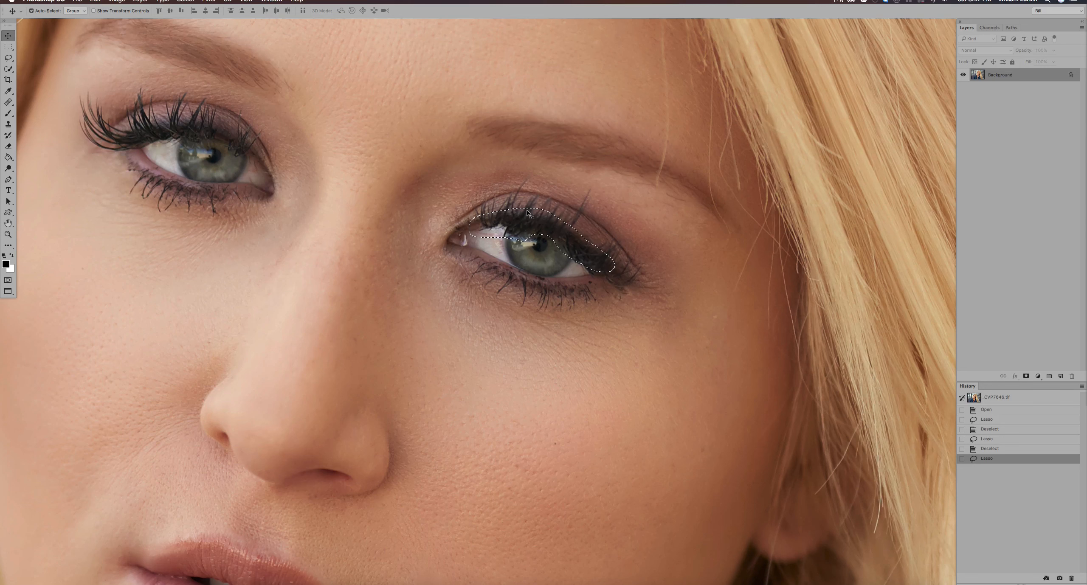
key("ctrl+j")
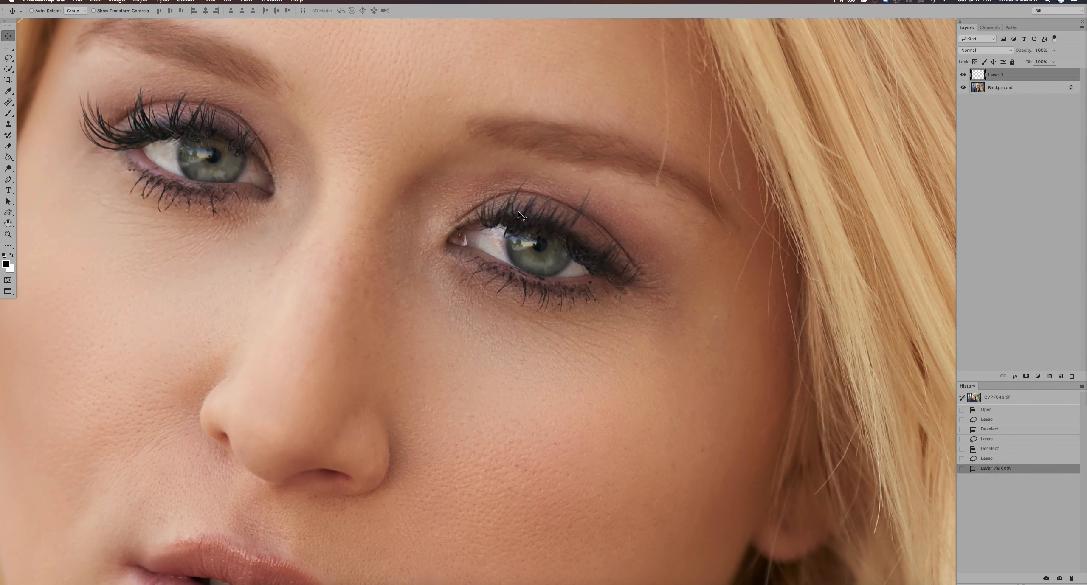
Preview the copied upper lash piece without the Background, nudge it upward and merge it down.
left_click(963, 87)
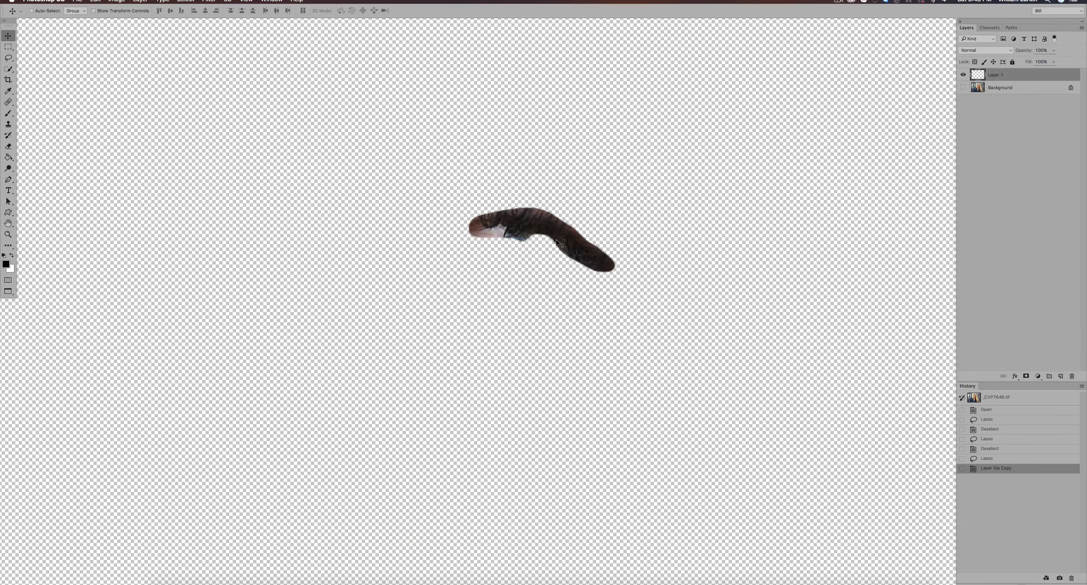
left_click(963, 87)
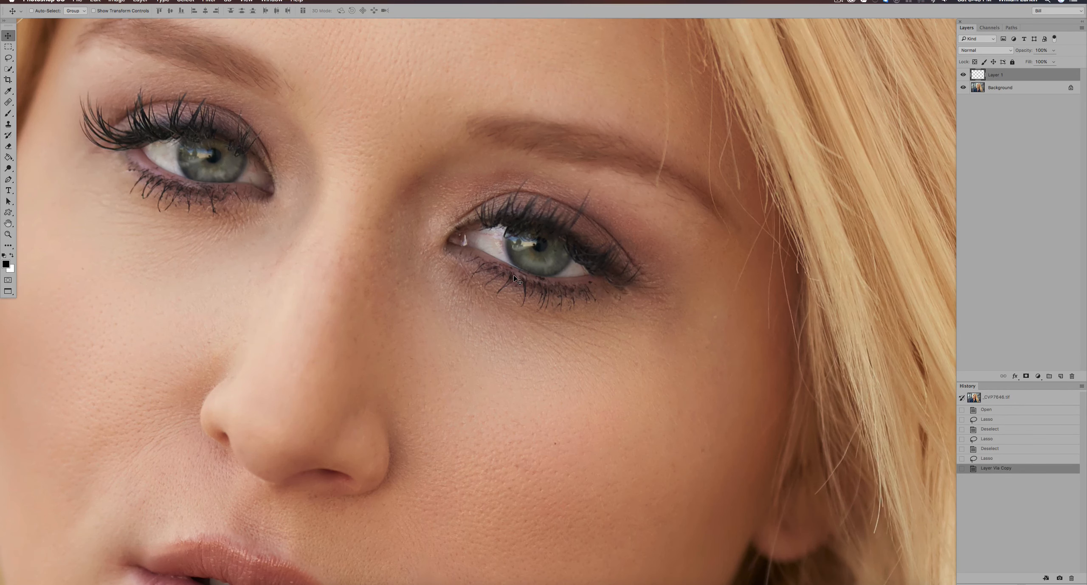
key("Up")
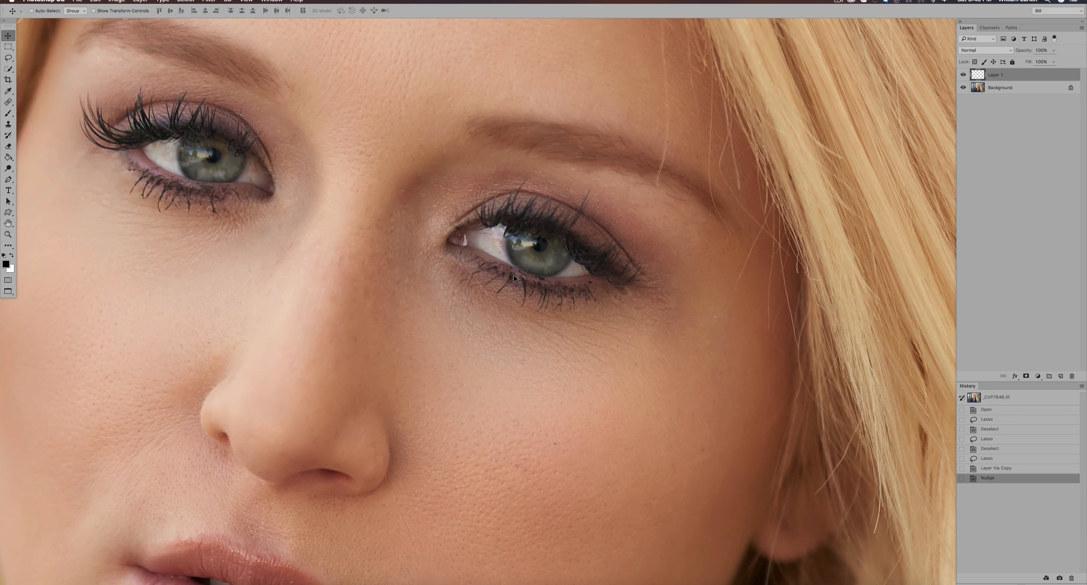
key("super+e")
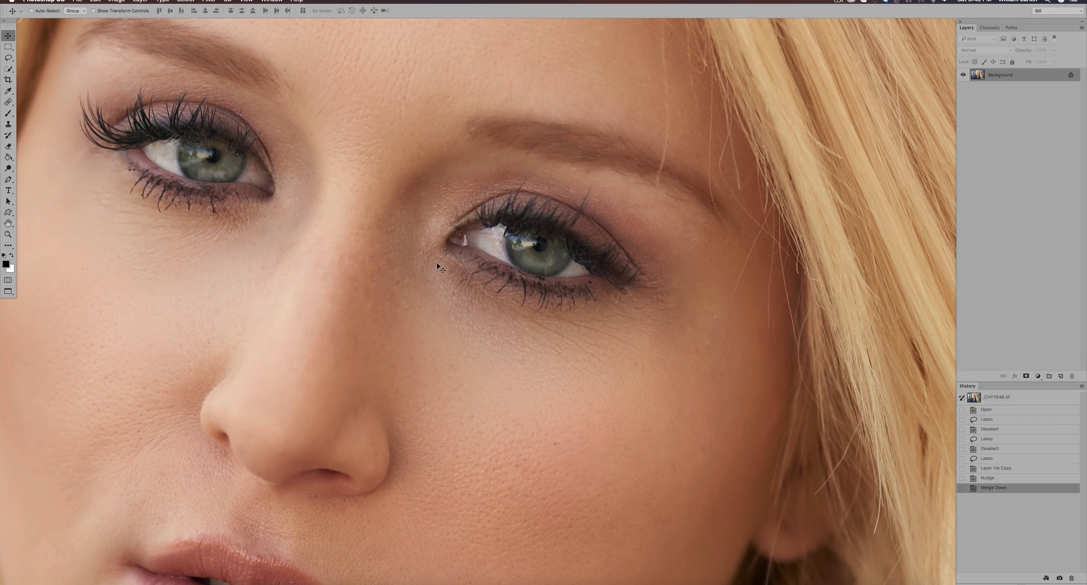
Compare the raised upper lid with the original snapshot in the history, inspecting the eye up close.
left_click(1009, 400)
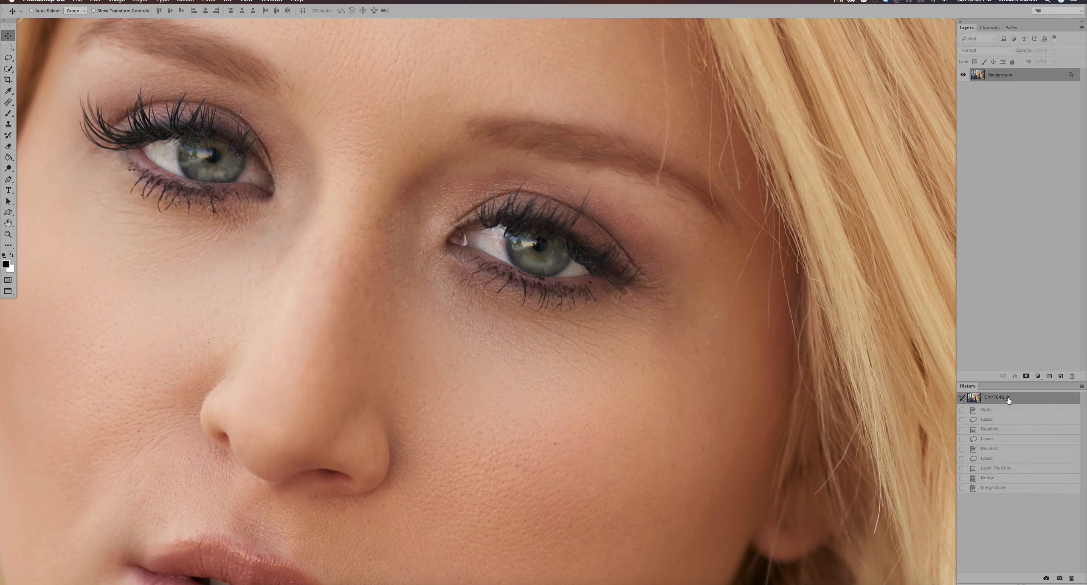
left_click(999, 489)
left_click_drag(542, 240, 595, 266)
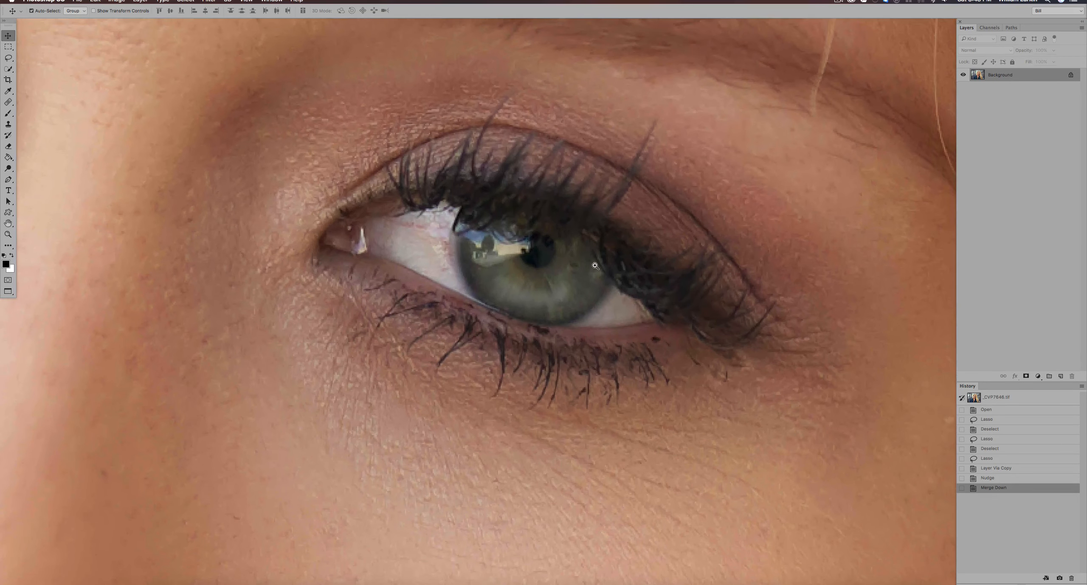
left_click(1028, 404)
left_click(1025, 490)
left_click_drag(699, 344, 670, 347)
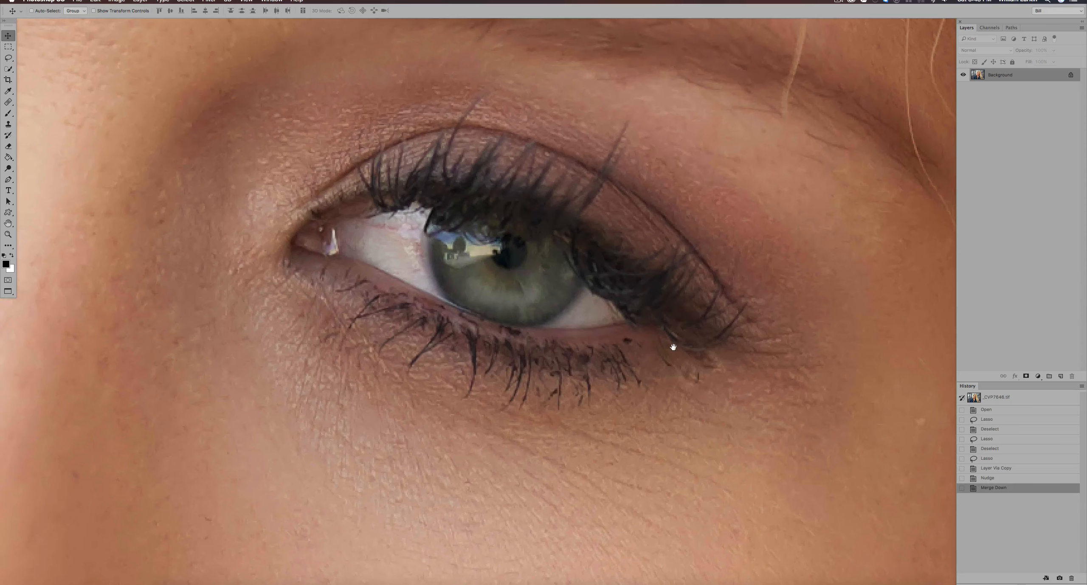
left_click(621, 345, "alt")
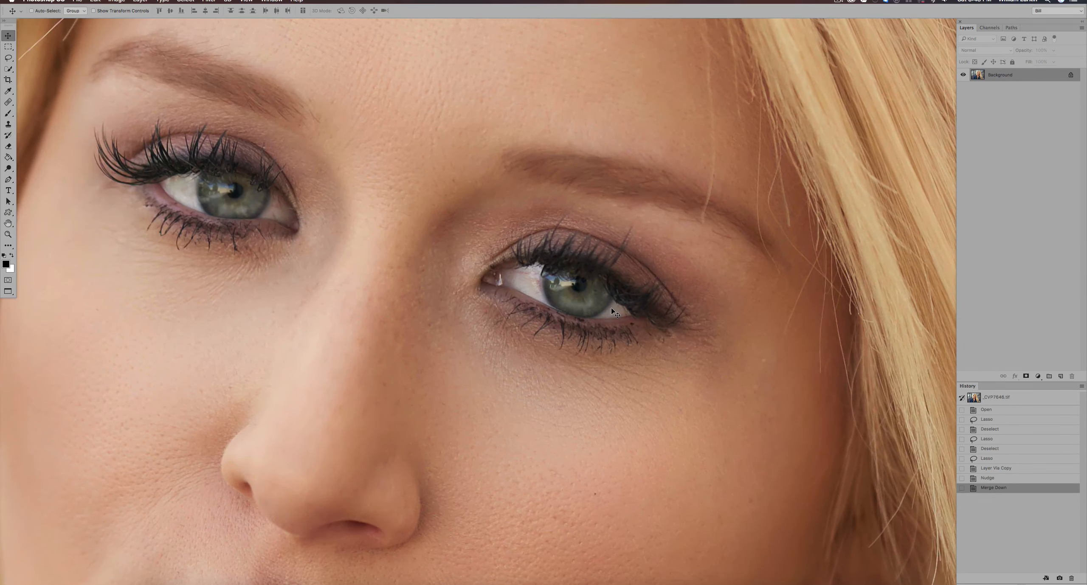
Lasso the lower lid of the same eye, nudge a layer copy of it, merge it down and compare with the original.
key("l")
mouse_move(515, 324)
left_mouse_down()
mouse_move(509, 289)
mouse_move(536, 291)
mouse_move(604, 307)
mouse_move(643, 345)
mouse_move(586, 364)
left_mouse_up()
key("v")
key("cmd+j")
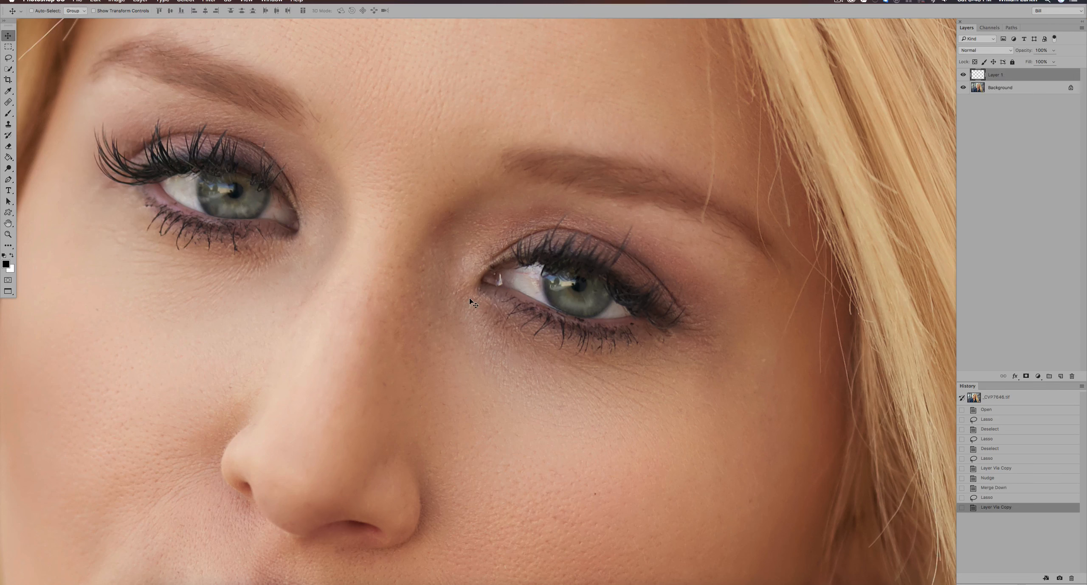
key("Up")
key("cmd+e")
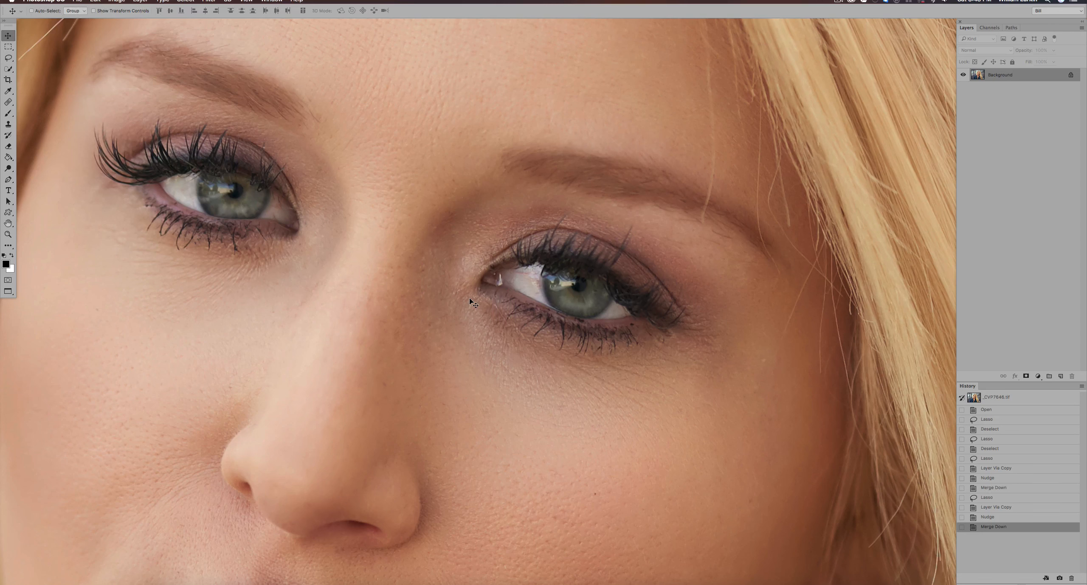
left_click(1005, 399)
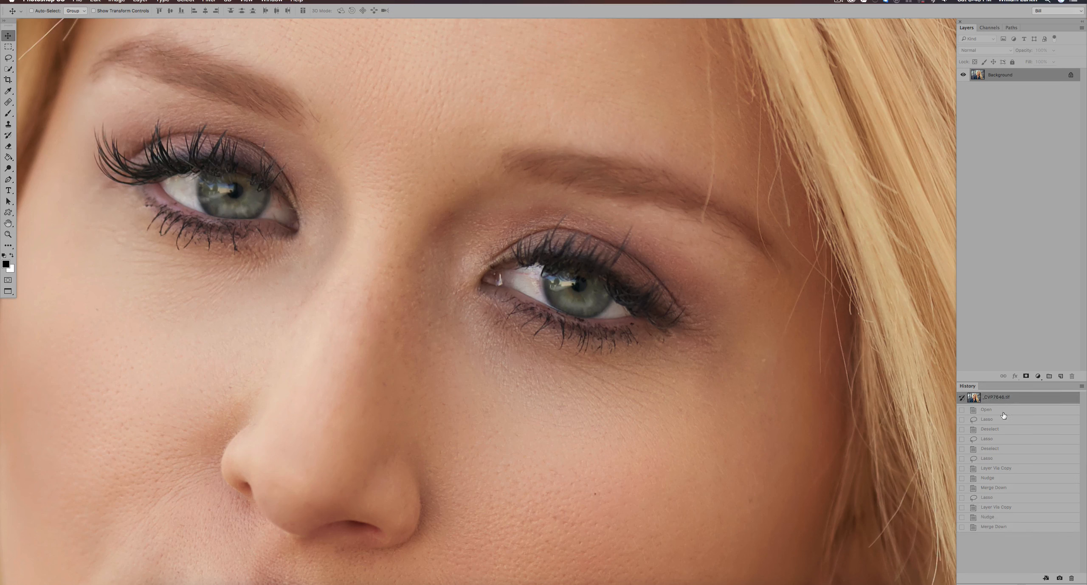
left_click(996, 527)
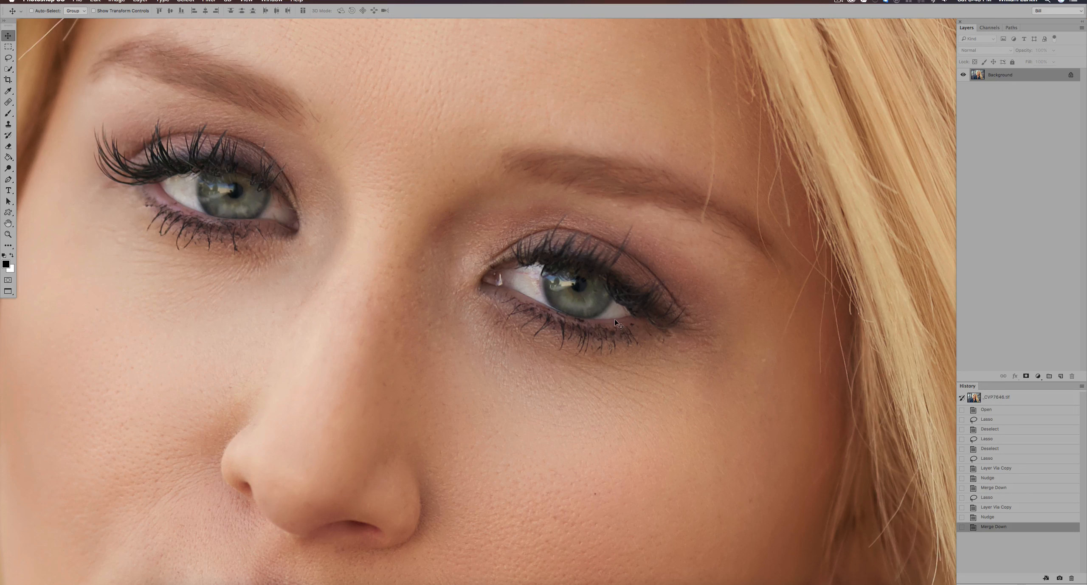
Make another lasso copy of the lower lid and lashes, nudge it slightly and merge it into the Background.
key("l")
mouse_move(539, 357)
left_mouse_down()
mouse_move(491, 302)
mouse_move(530, 294)
mouse_move(640, 320)
mouse_move(630, 354)
mouse_move(540, 356)
left_mouse_up()
key("v")
key("ctrl+j")
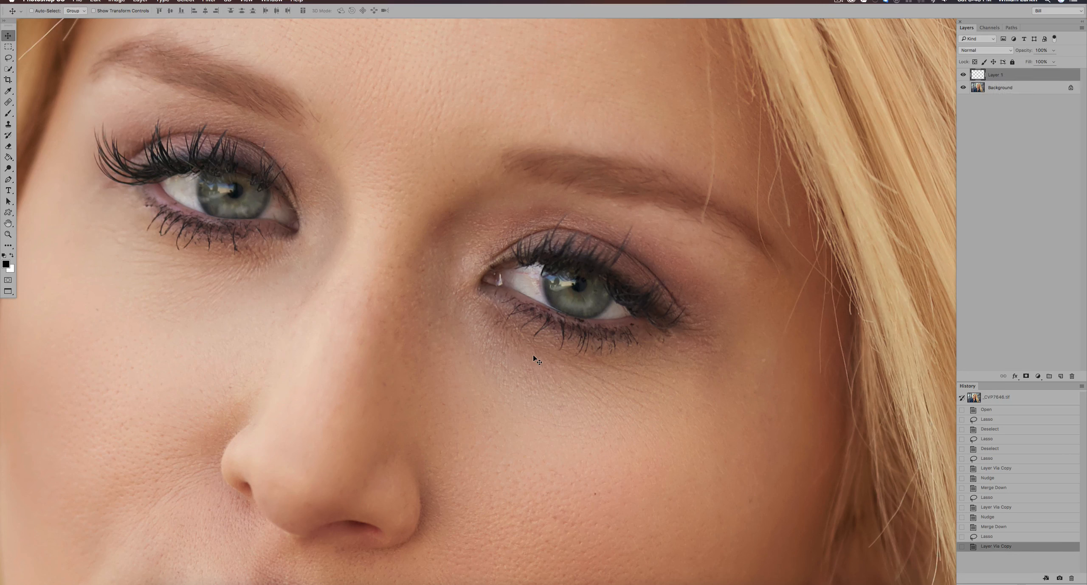
key("Up")
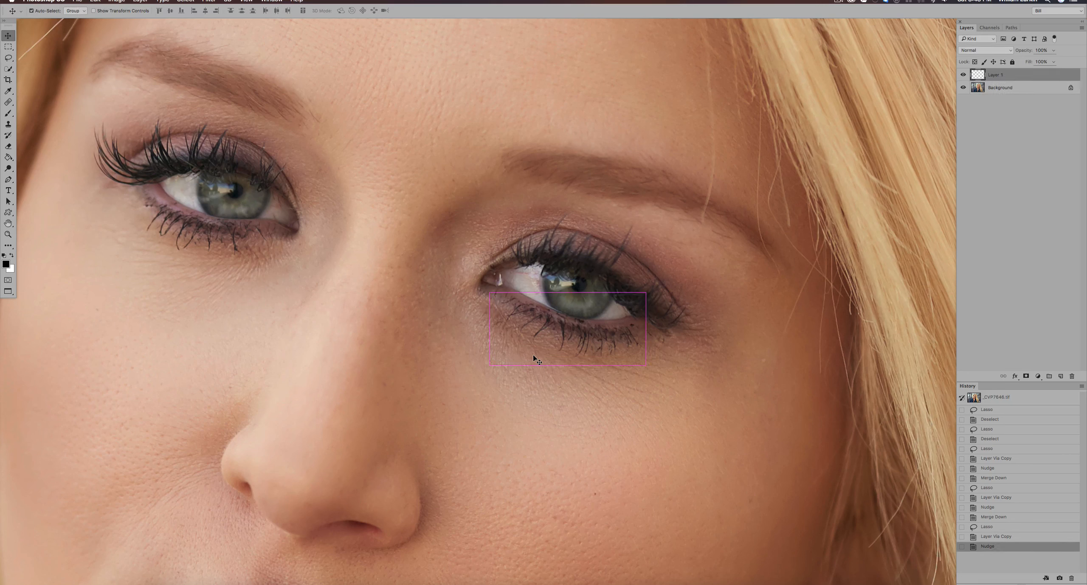
key("ctrl+e")
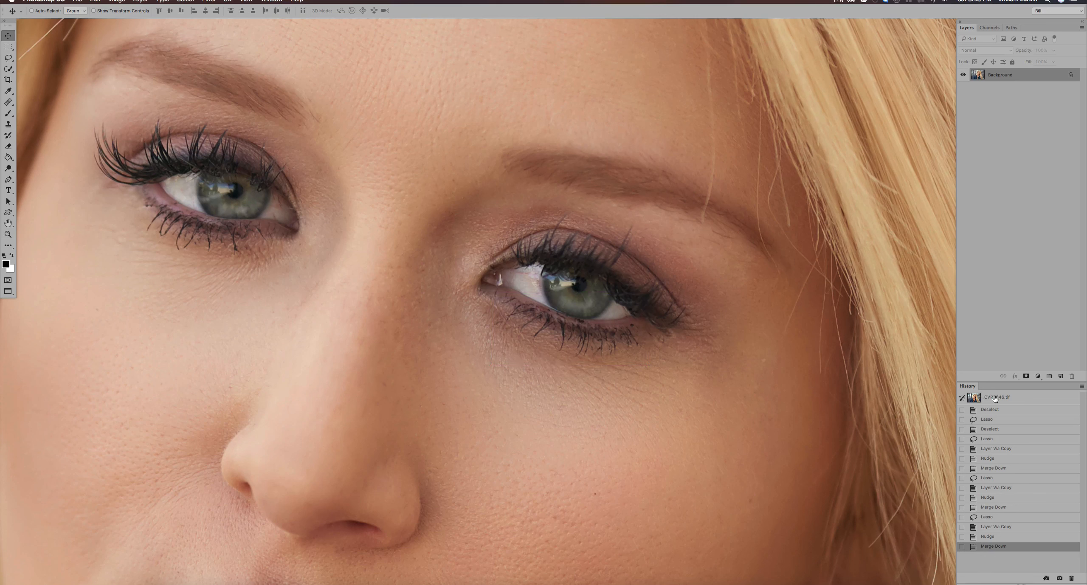
Compare the merged lid edits with the original and revert the image to its original history snapshot.
left_click(977, 398)
left_click(1023, 547)
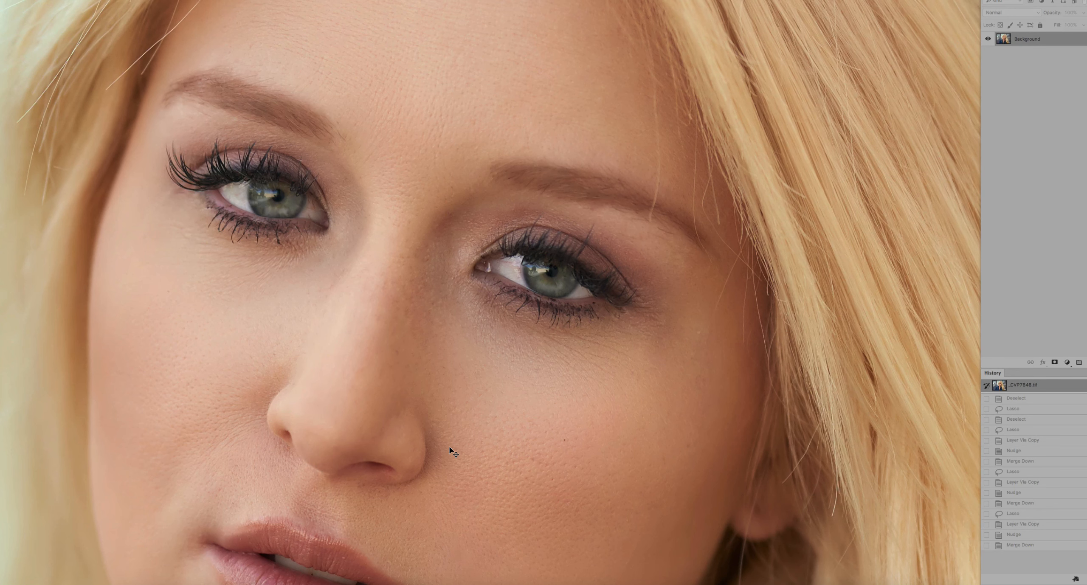
left_click_drag(404, 284, 429, 272)
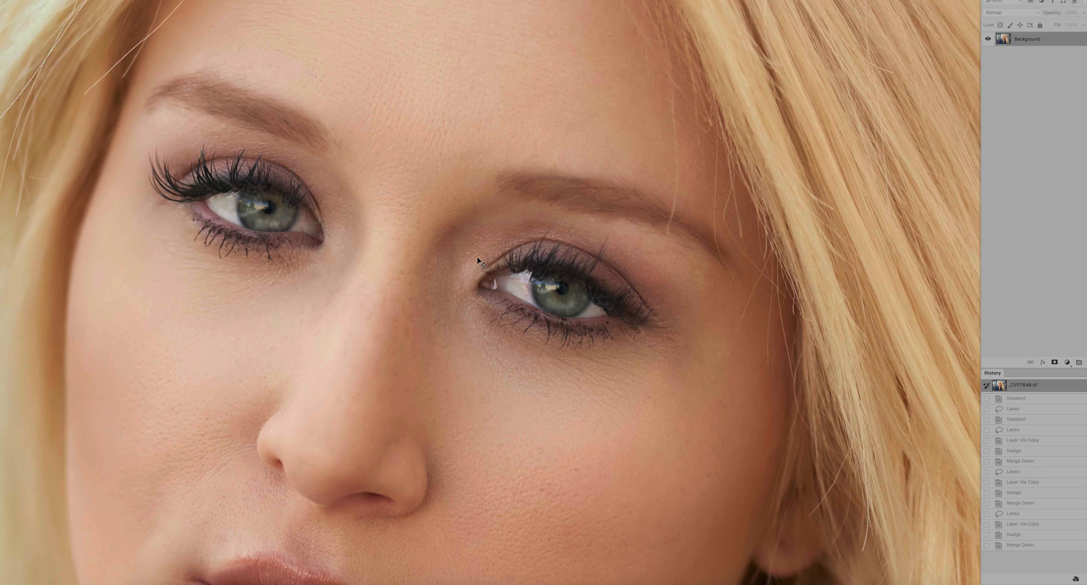
Duplicate the photo to a new layer and open a rectangular selection around the model's left eye and eyebrow in Liquify.
key("l")
key("ctrl+j")
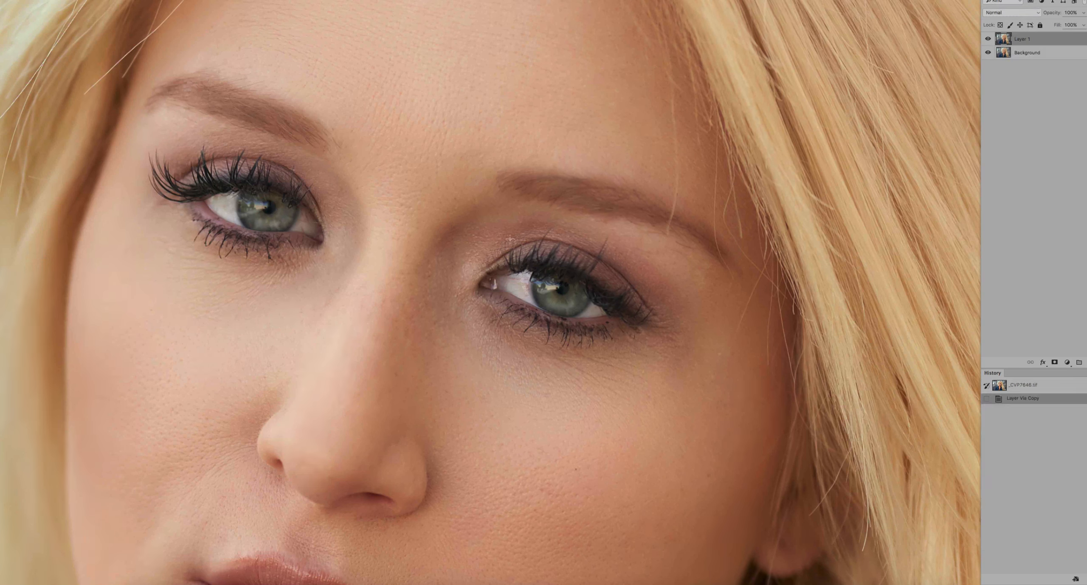
left_click_drag(373, 157, 777, 421)
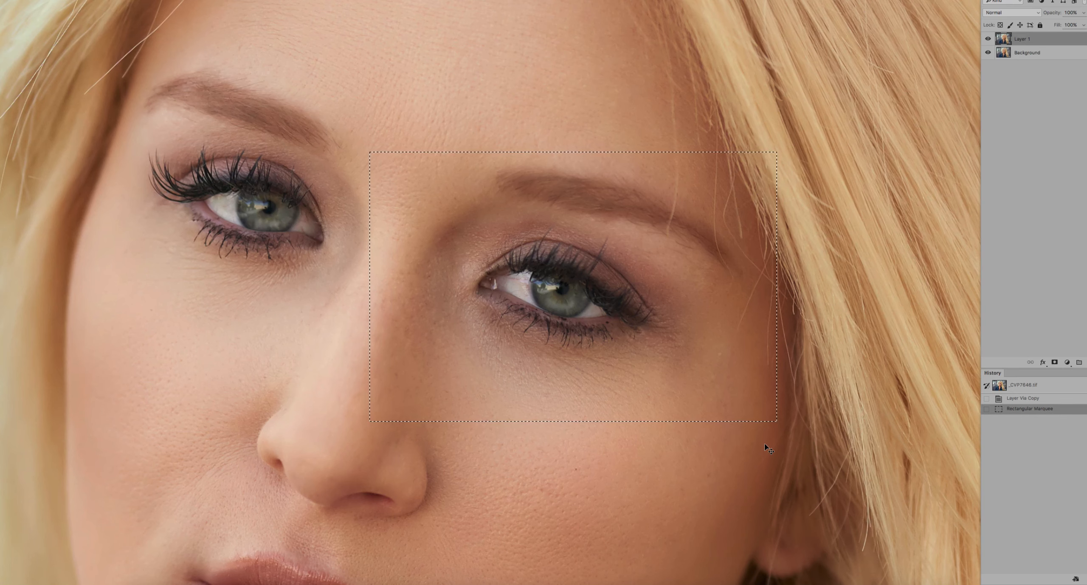
key("v")
key("ctrl+shift+x")
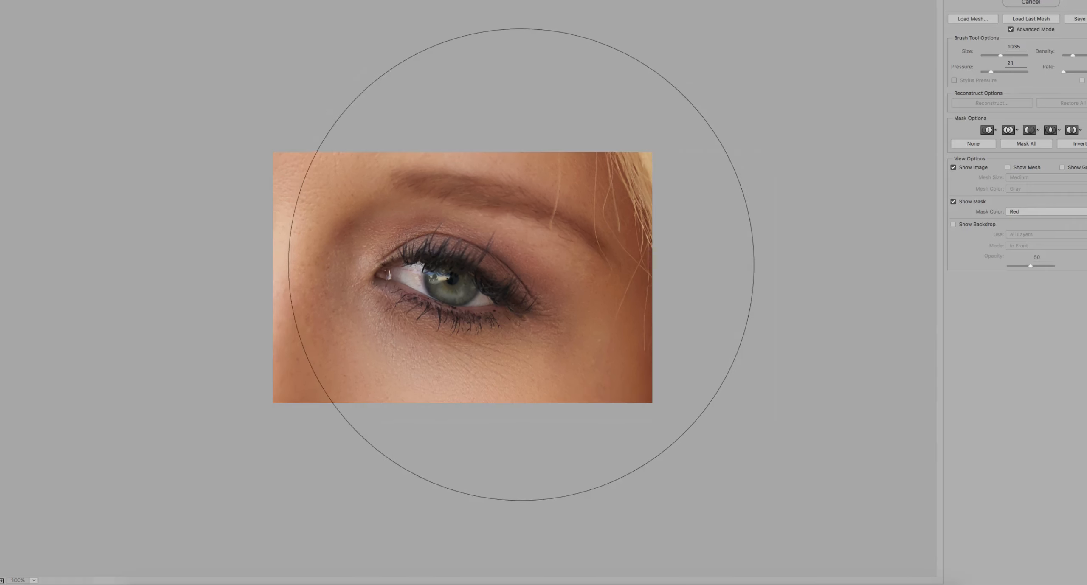
Reshape the iris area in Liquify with a size 176 brush, and reduce the brush size to 79 for the upper lid.
mouse_move(491, 264)
left_mouse_down()
mouse_move(152, 289)
mouse_move(541, 270)
left_mouse_up()
mouse_move(453, 254)
left_mouse_down()
mouse_move(472, 275)
mouse_move(494, 285)
mouse_move(441, 259)
mouse_move(429, 286)
mouse_move(453, 297)
mouse_move(456, 273)
mouse_move(474, 284)
mouse_move(446, 312)
mouse_move(424, 294)
mouse_move(476, 297)
mouse_move(465, 294)
mouse_move(492, 321)
mouse_move(462, 287)
left_mouse_up()
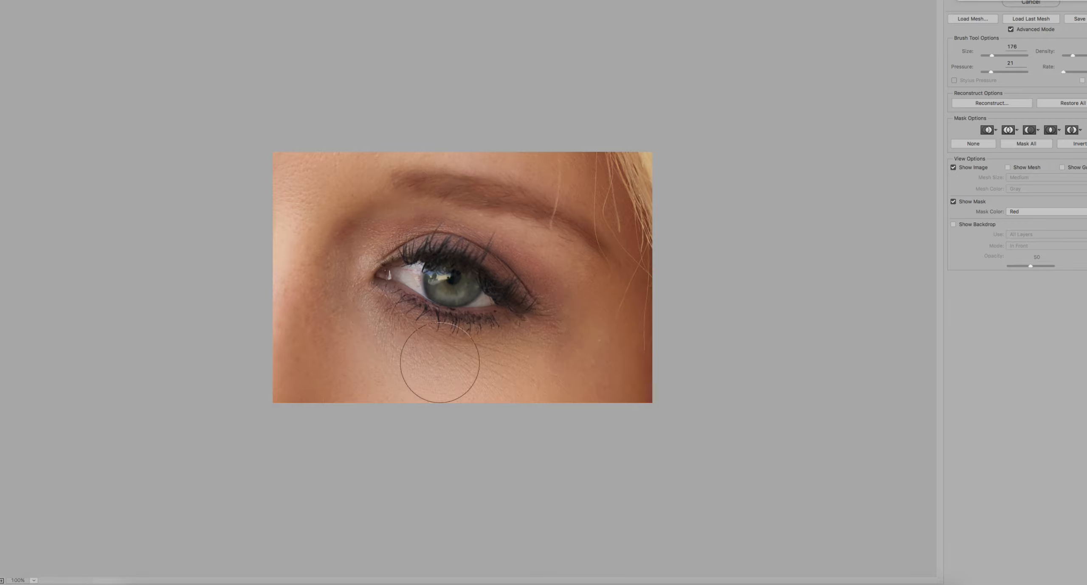
key("alt")
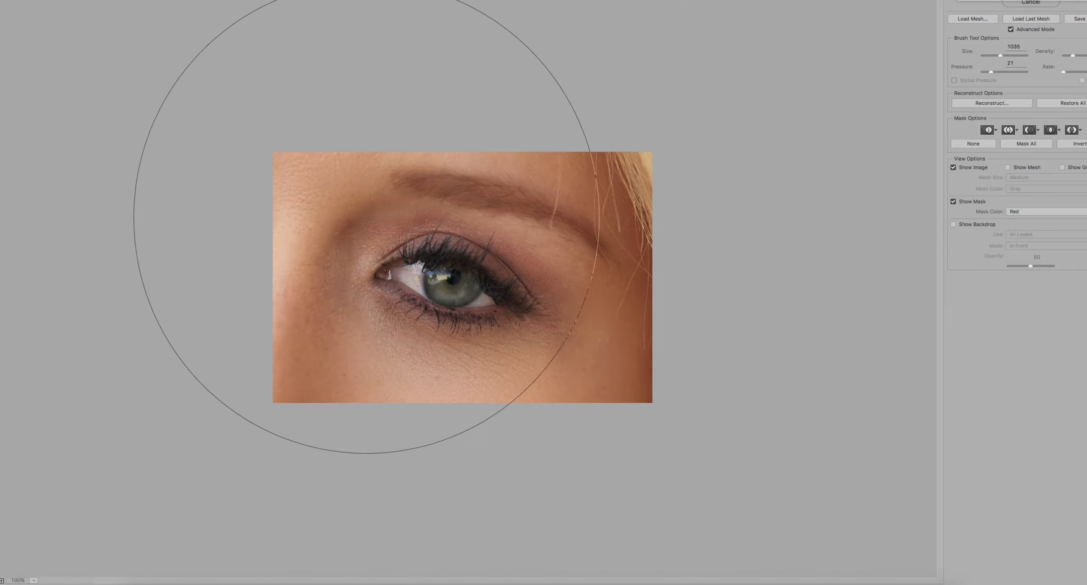
left_click_drag(400, 236, 2, 293)
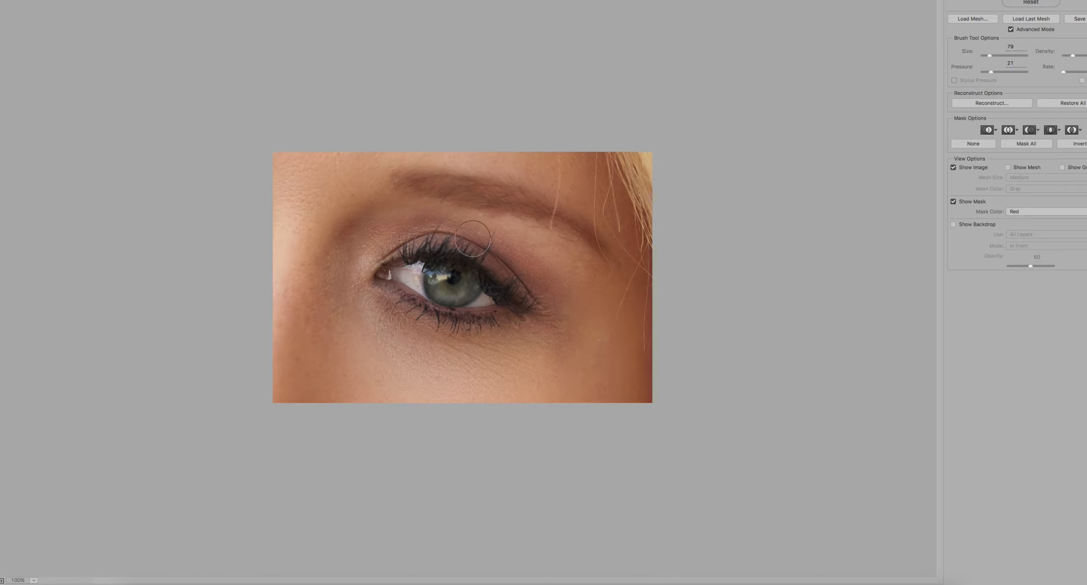